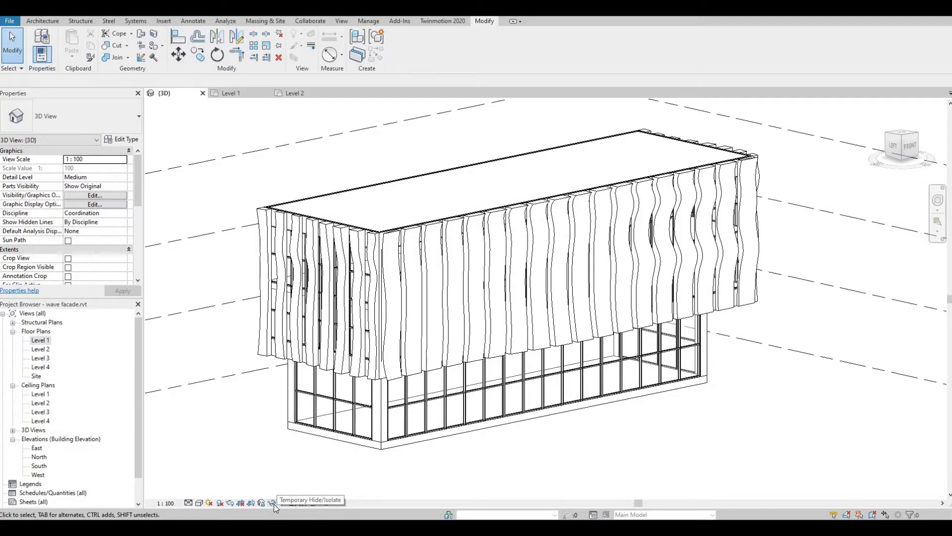
# Step: Select the left Mass 2 facade panels and bring up Temporary Hide/Isolate's Isolate Element option
pyautogui.click(273, 503)
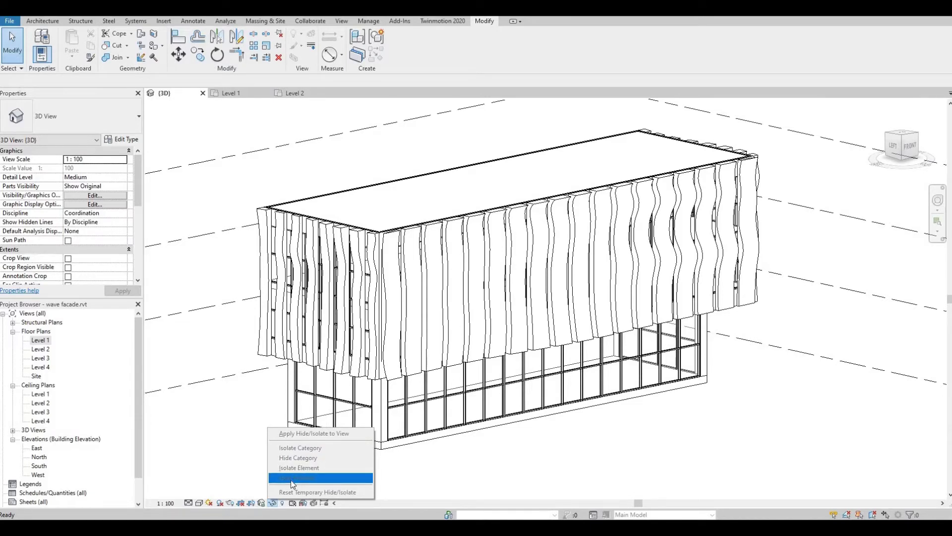
pyautogui.click(233, 445)
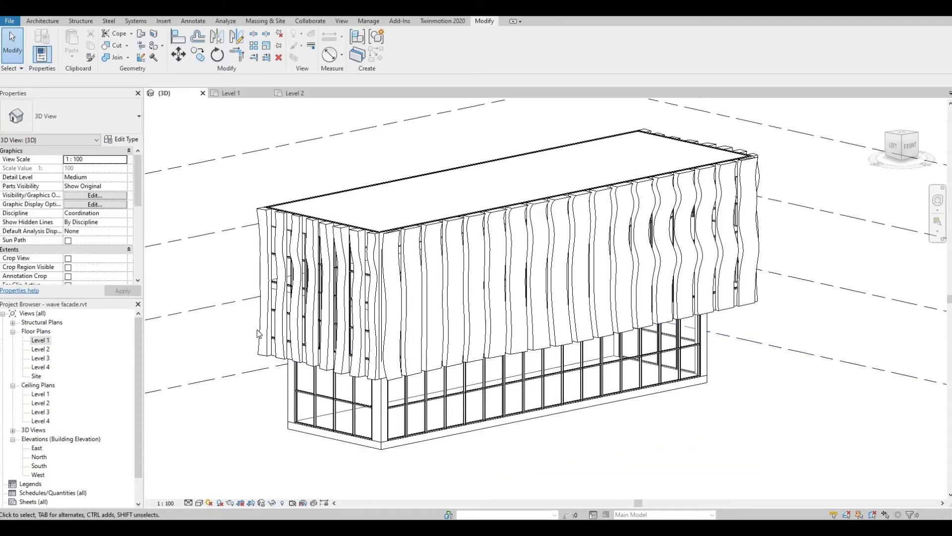
pyautogui.click(260, 356)
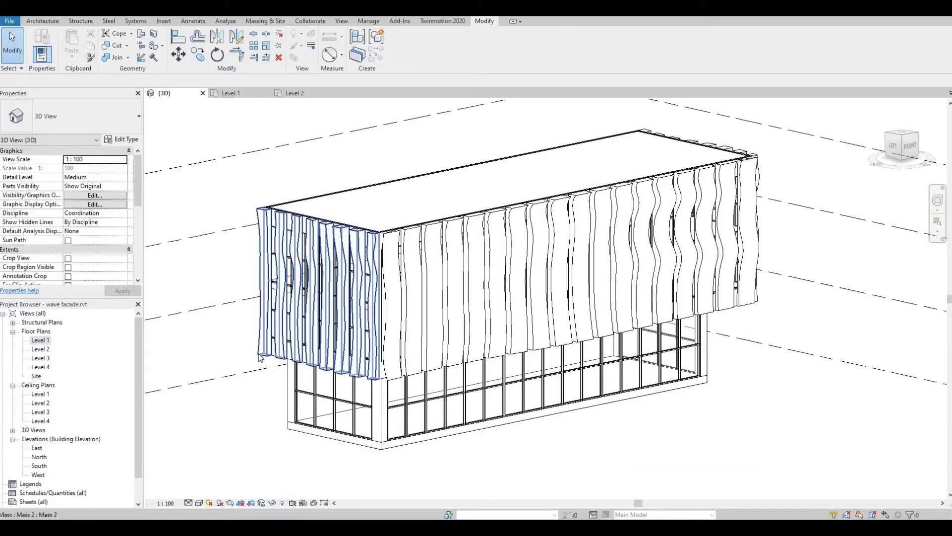
pyautogui.click(260, 356)
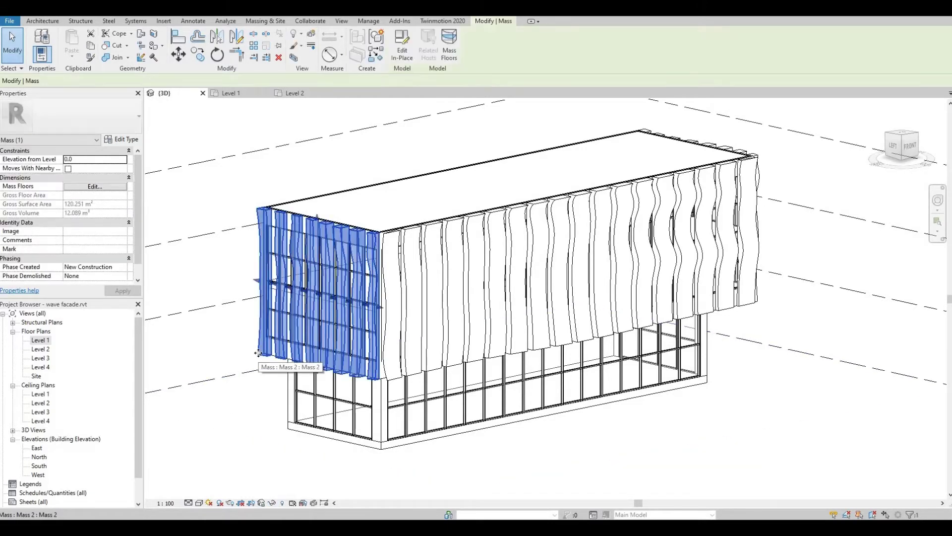
pyautogui.click(273, 503)
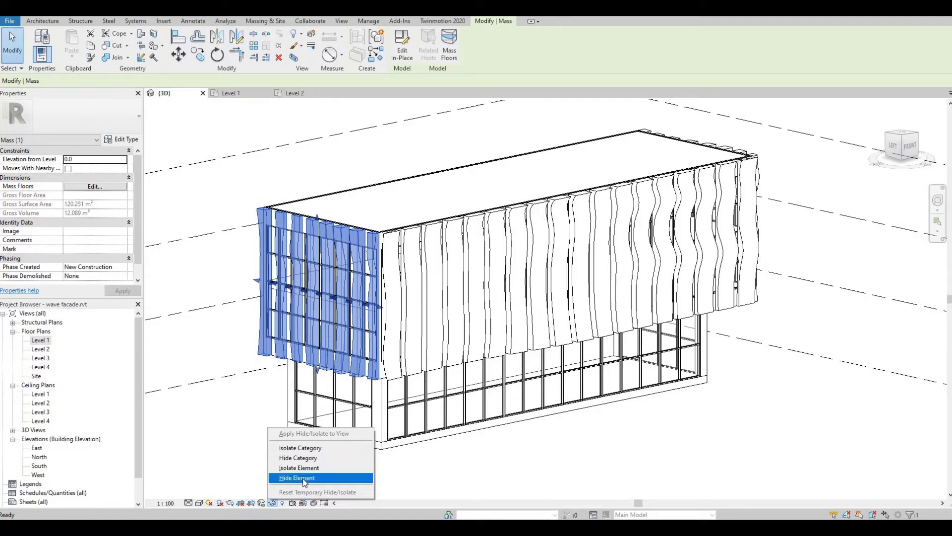
pyautogui.click(294, 470)
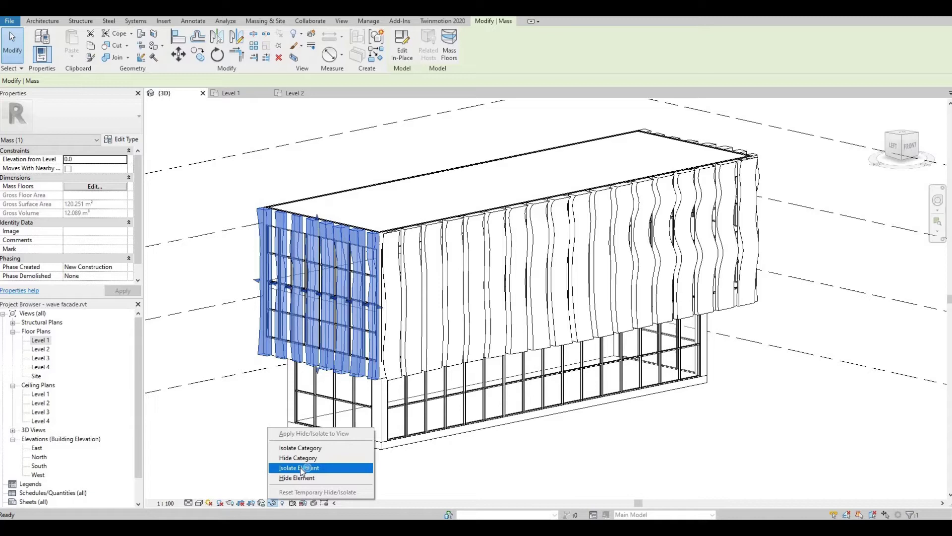
# Step: Apply Isolate Element to the Mass 2 panels, then Reset Temporary Hide/Isolate
pyautogui.click(299, 467)
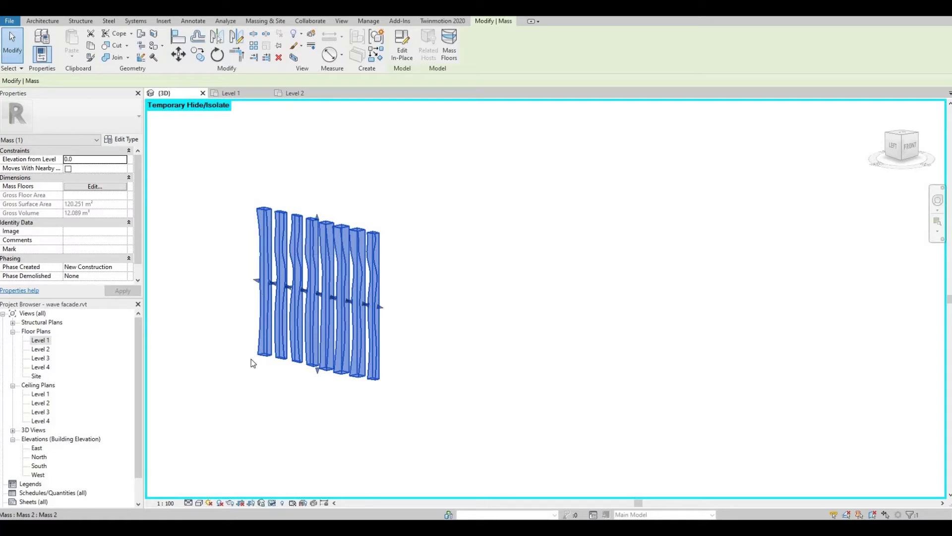
pyautogui.click(270, 504)
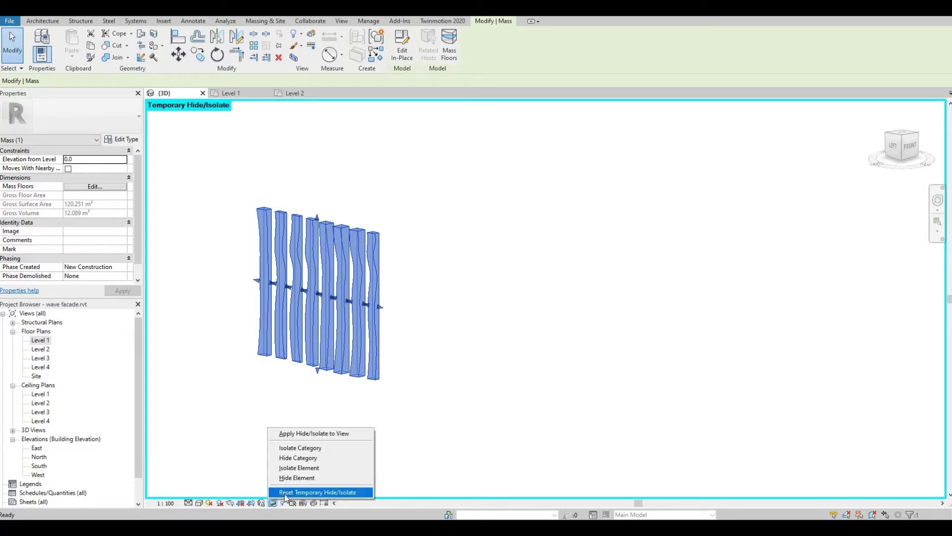
pyautogui.click(284, 492)
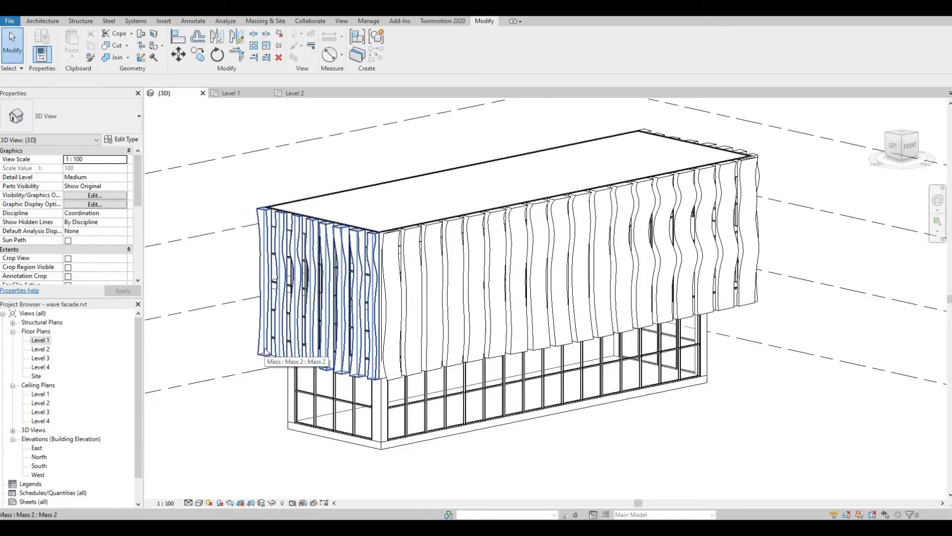
# Step: Apply Hide Element to the selected left Mass 2 panels
pyautogui.click(266, 350)
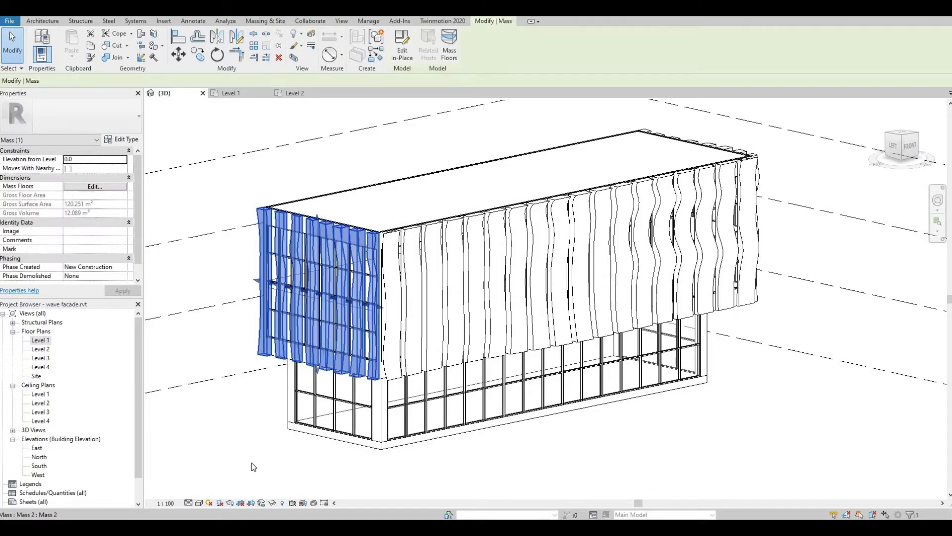
pyautogui.click(274, 502)
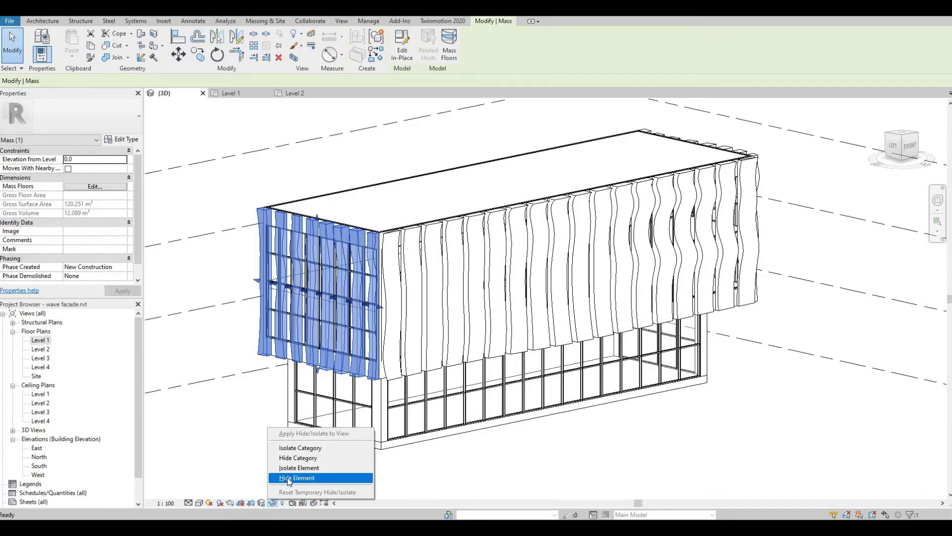
pyautogui.click(289, 478)
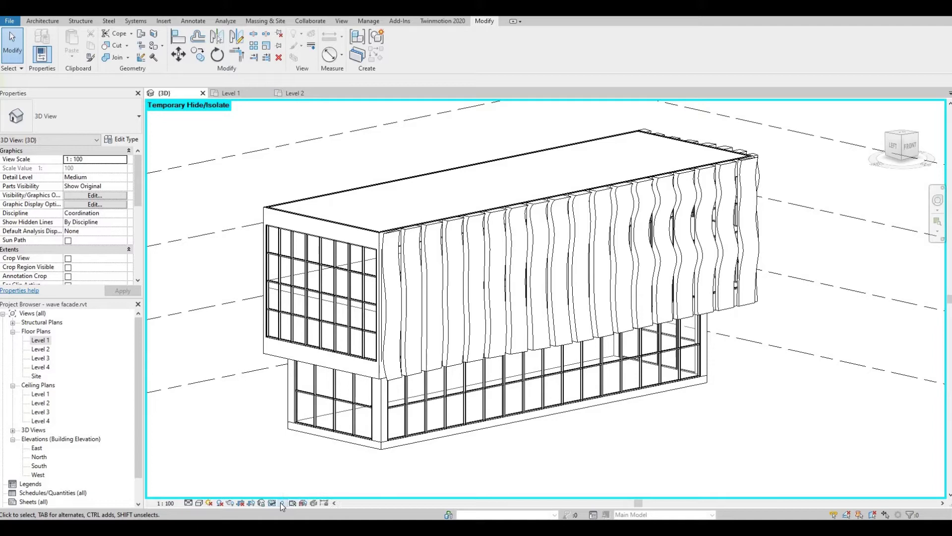
# Step: Toggle Reveal Hidden Elements on and off, zoom out, and bring up the Temporary Hide/Isolate menu
pyautogui.click(280, 501)
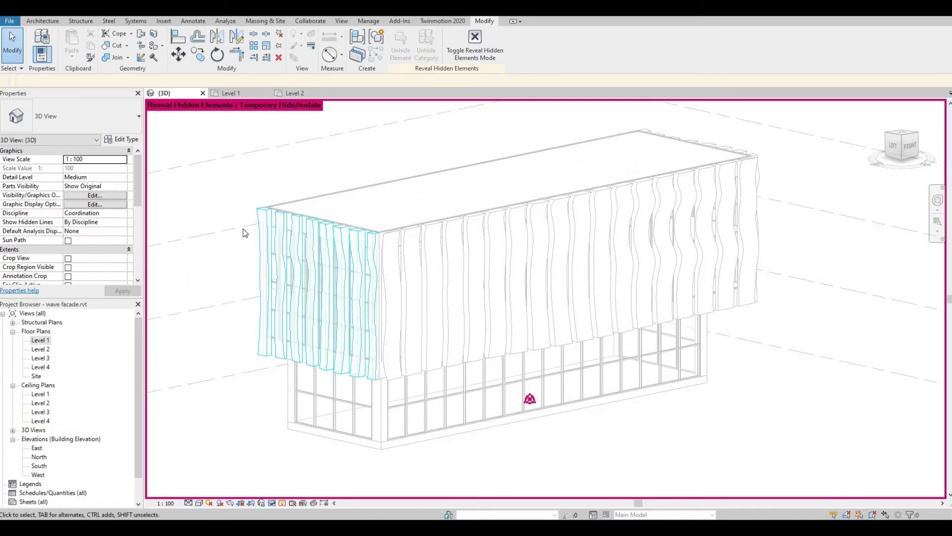
pyautogui.scroll(5, 243, 216)
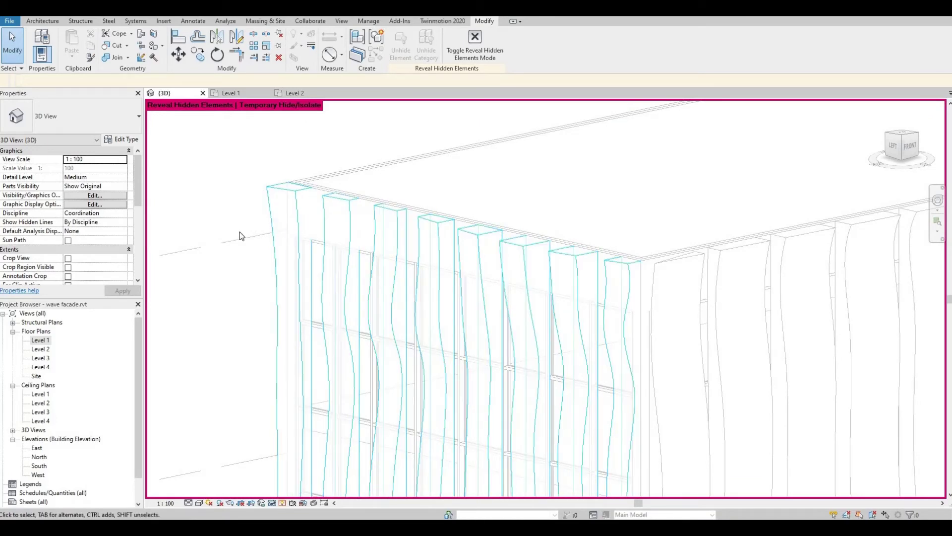
pyautogui.scroll(-5, 221, 254)
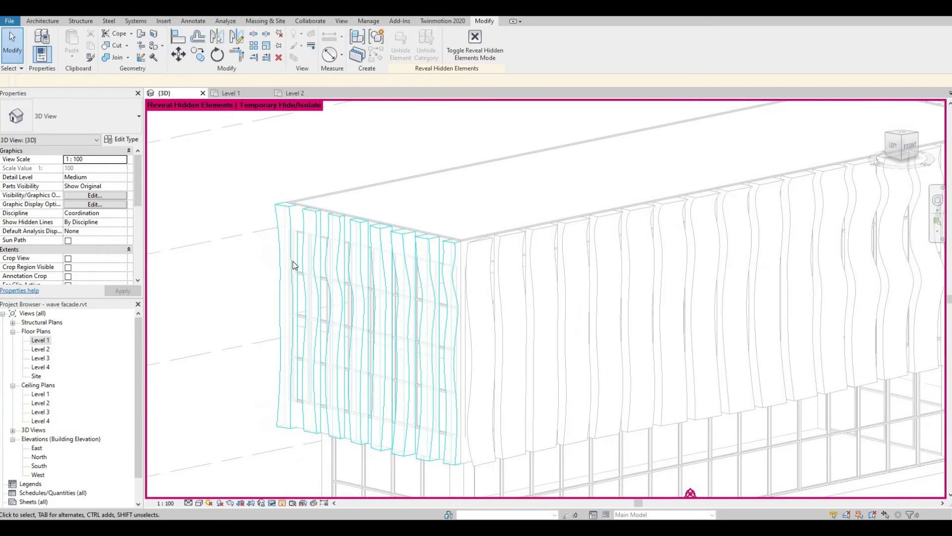
pyautogui.click(281, 503)
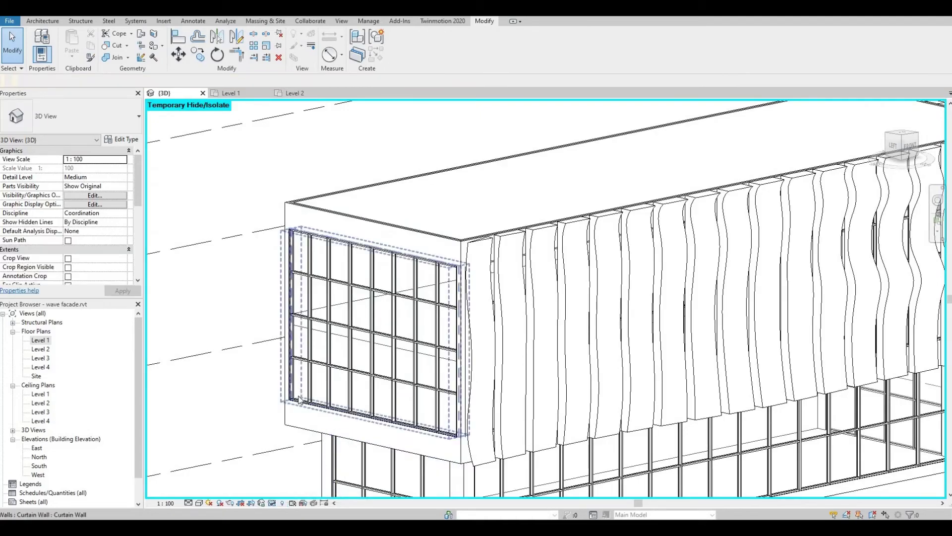
pyautogui.scroll(-2, 278, 342)
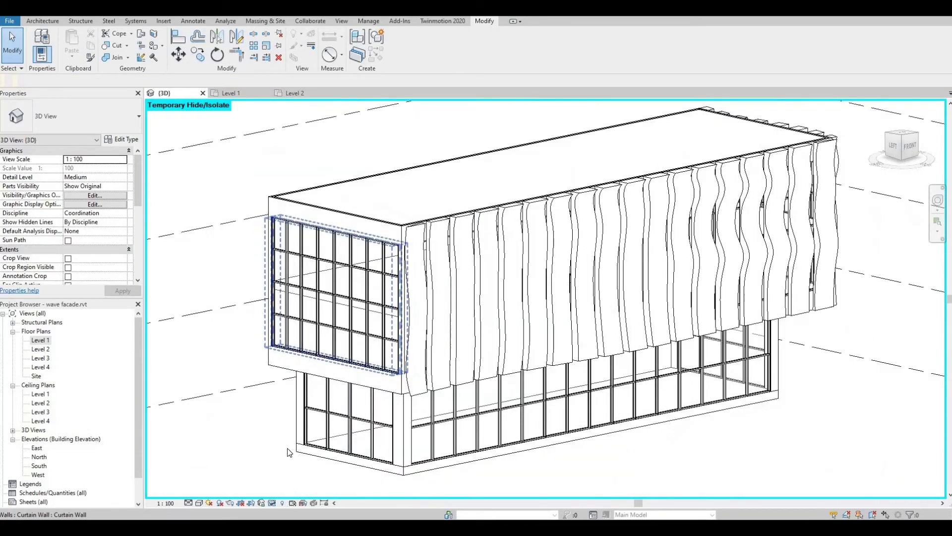
pyautogui.click(273, 503)
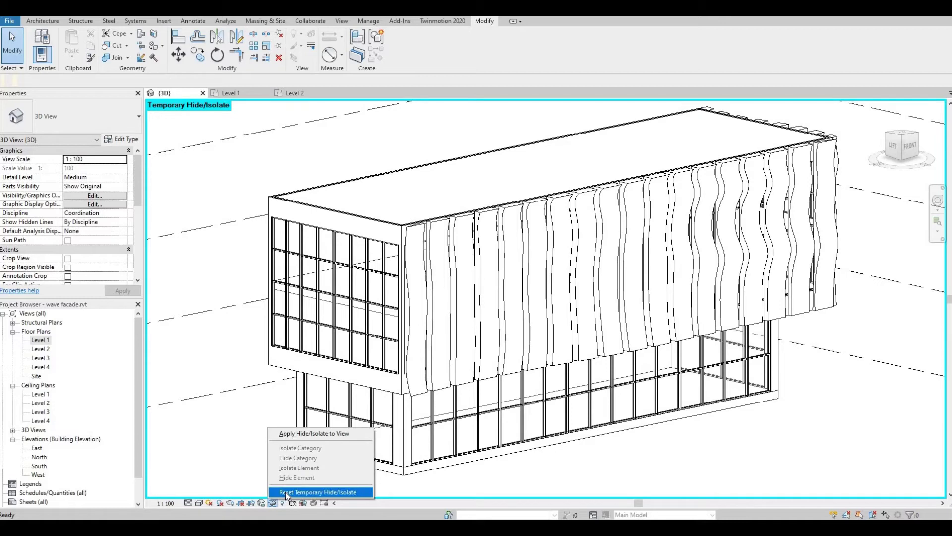
# Step: Reset Temporary Hide/Isolate, then apply Isolate Category to the left facade mass and zoom out
pyautogui.click(285, 492)
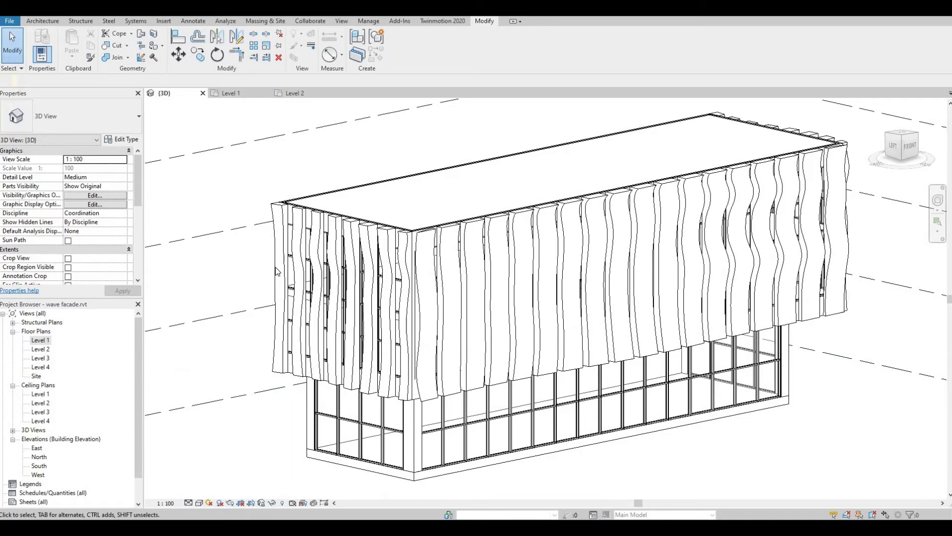
pyautogui.click(277, 268)
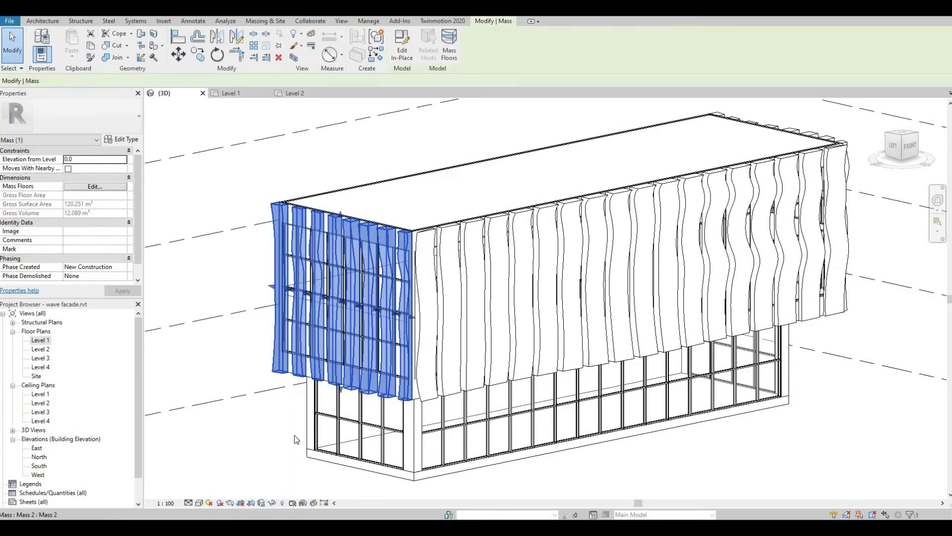
pyautogui.click(272, 503)
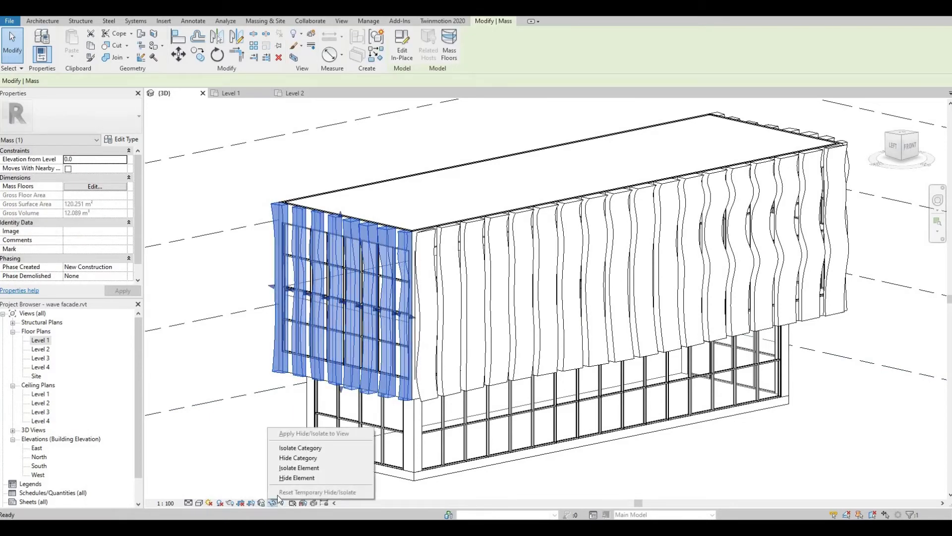
pyautogui.click(289, 448)
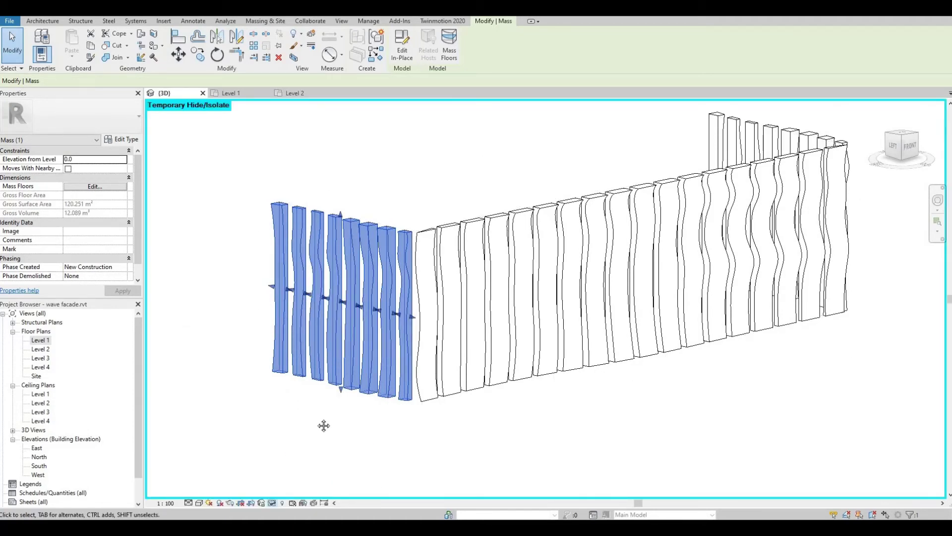
pyautogui.scroll(-2, 278, 446)
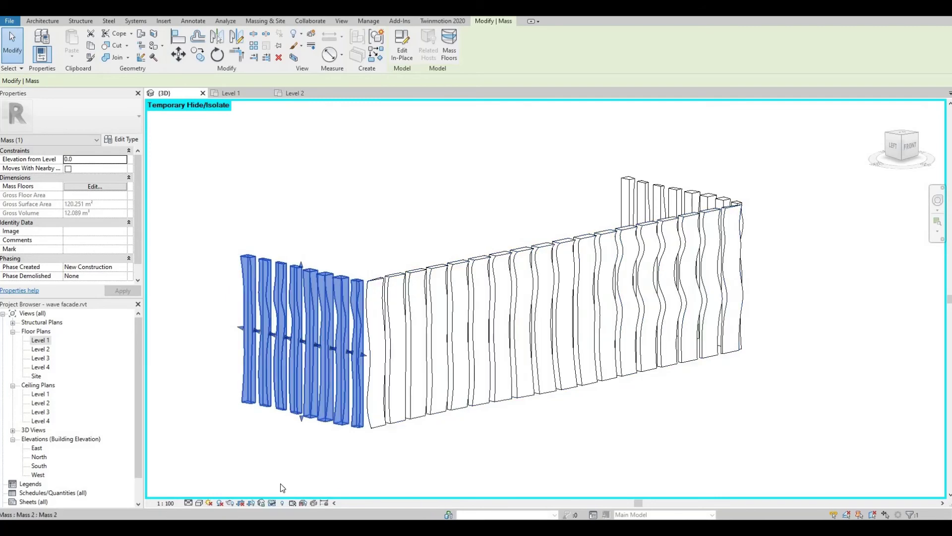
# Step: Reset the isolation, then apply Hide Category to a facade mass, hiding all masses
pyautogui.click(271, 503)
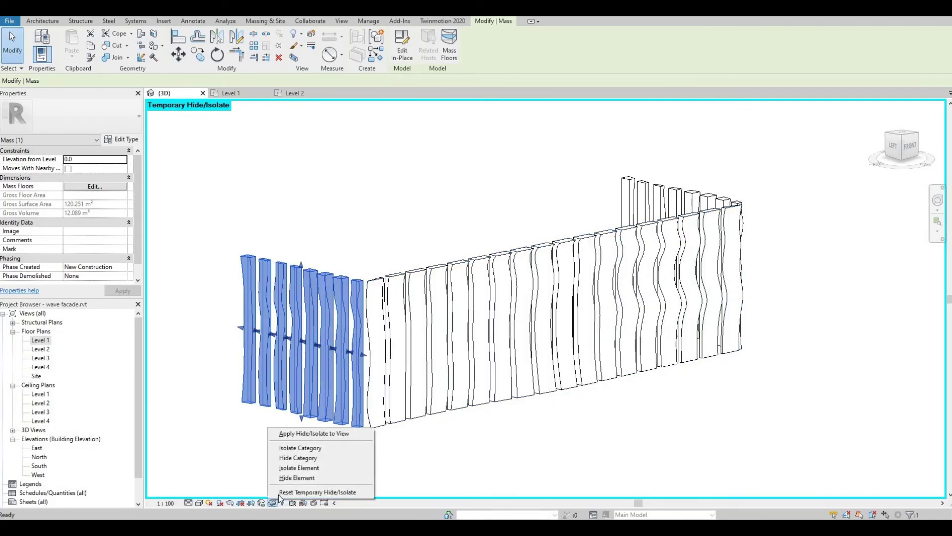
pyautogui.click(278, 493)
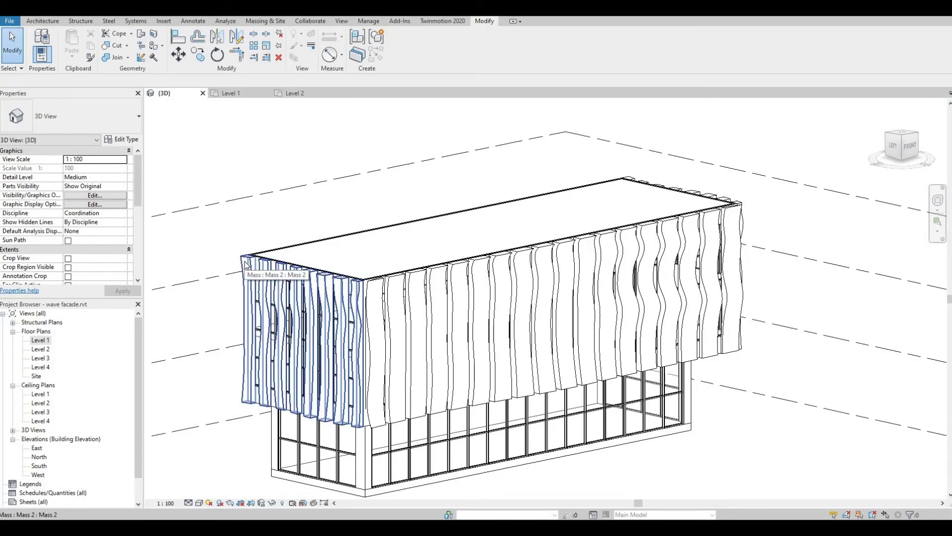
pyautogui.click(246, 264)
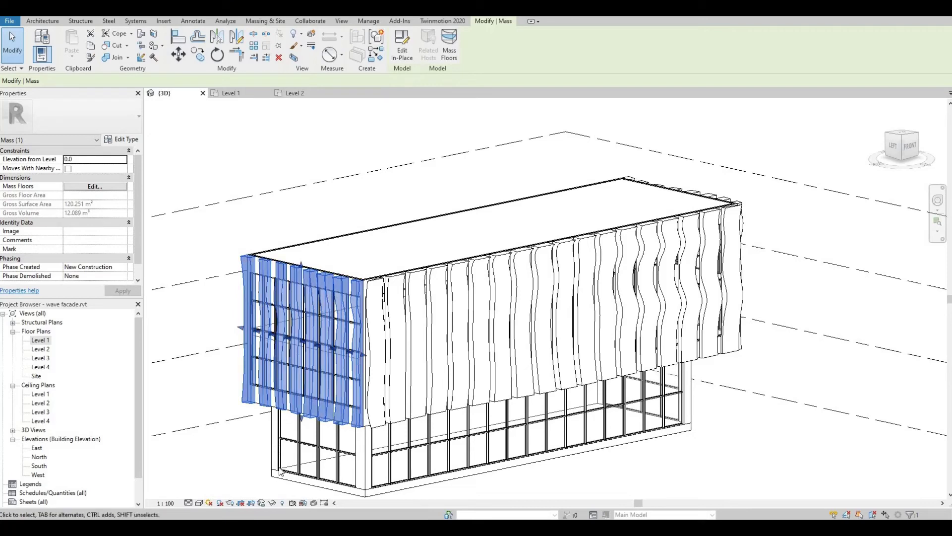
pyautogui.click(270, 503)
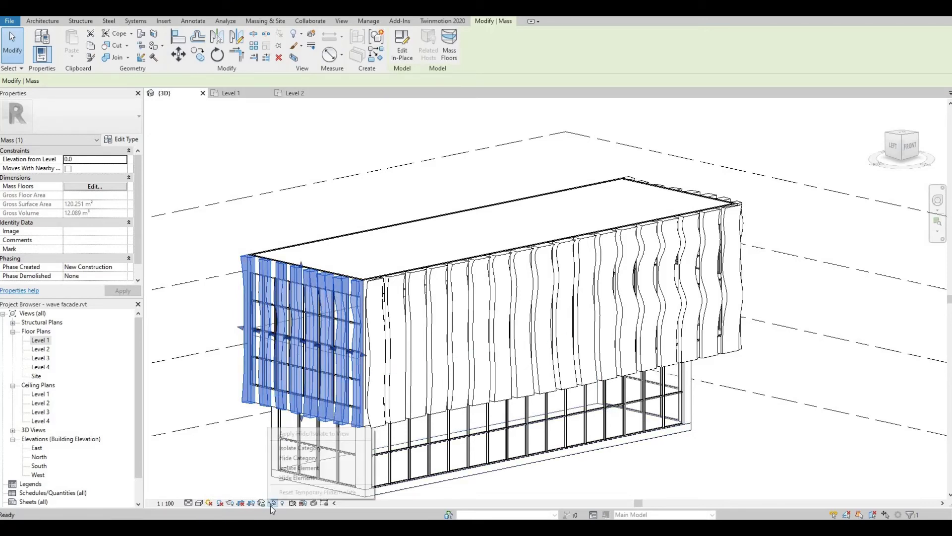
pyautogui.click(286, 460)
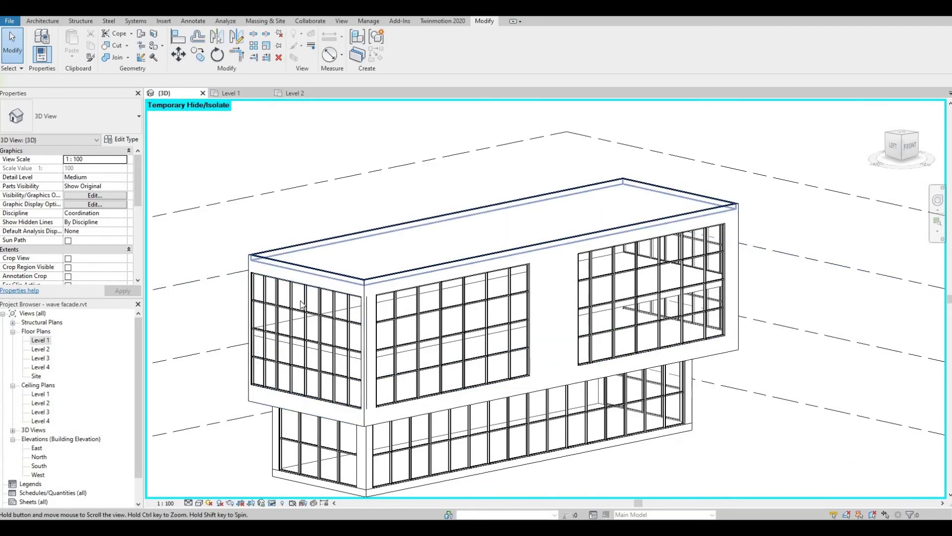
pyautogui.moveTo(297, 307); pyautogui.dragTo(302, 302, button='middle')
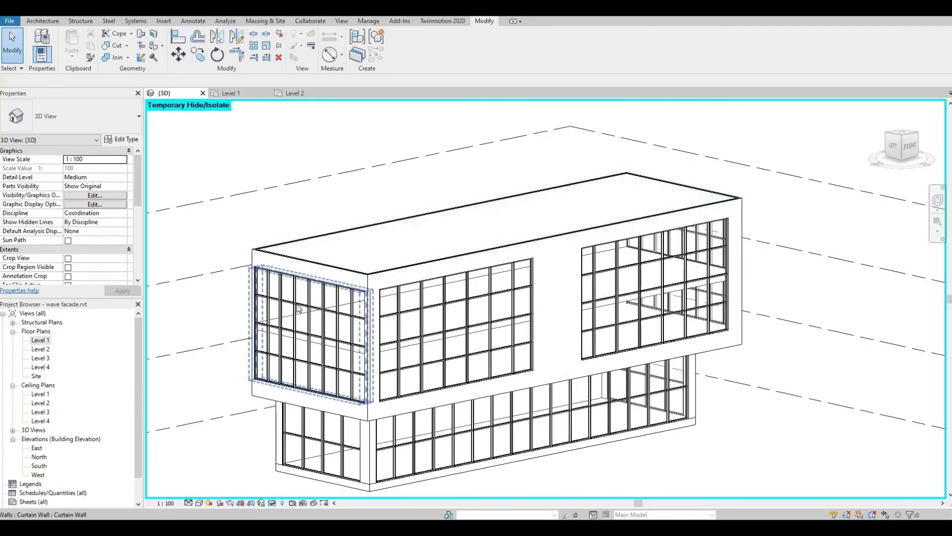
pyautogui.click(271, 504)
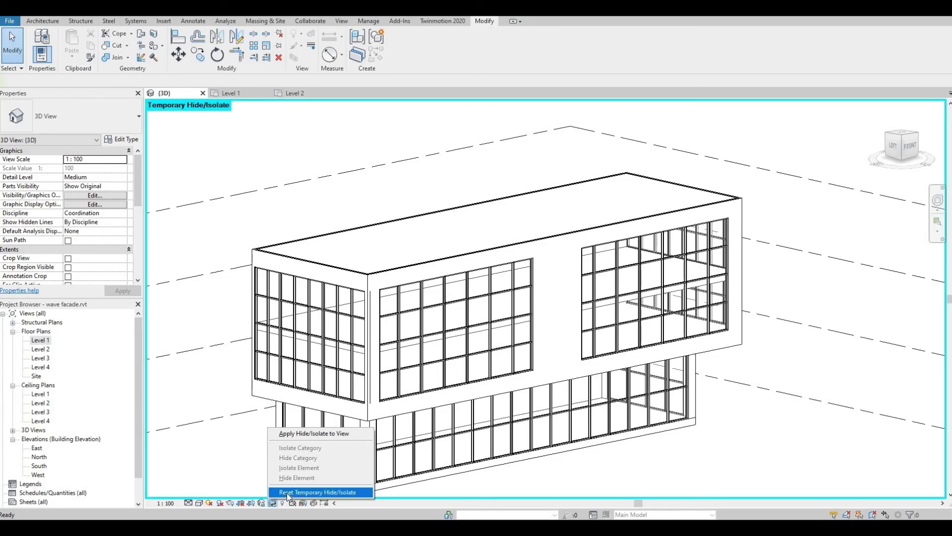
# Step: Reset Temporary Hide/Isolate to bring back the facade fins, then pan and zoom out
pyautogui.click(288, 493)
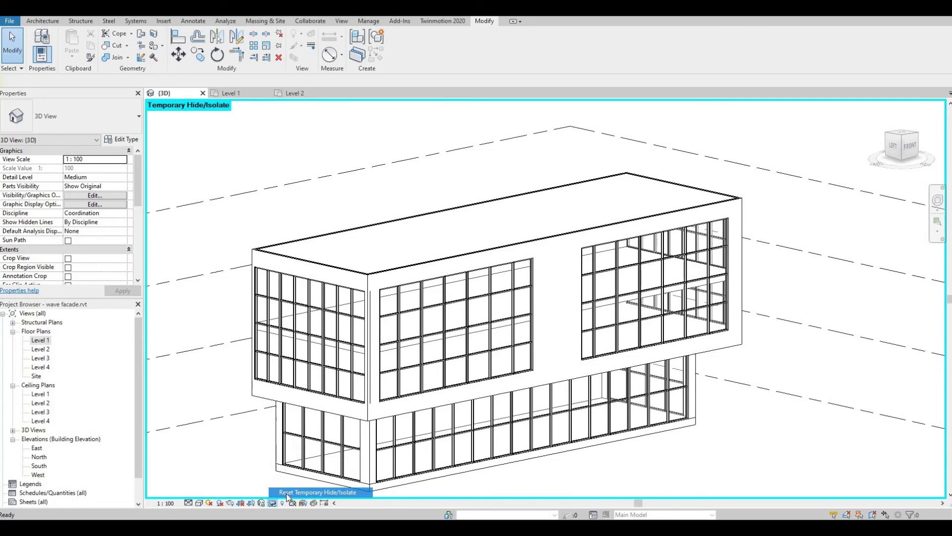
pyautogui.moveTo(297, 426); pyautogui.dragTo(309, 399, button='middle')
pyautogui.scroll(-1, 308, 401)
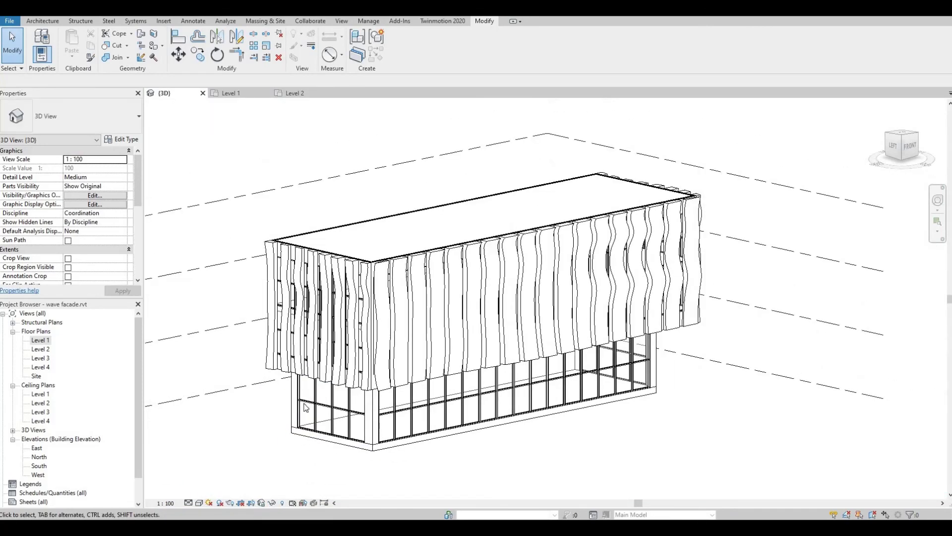